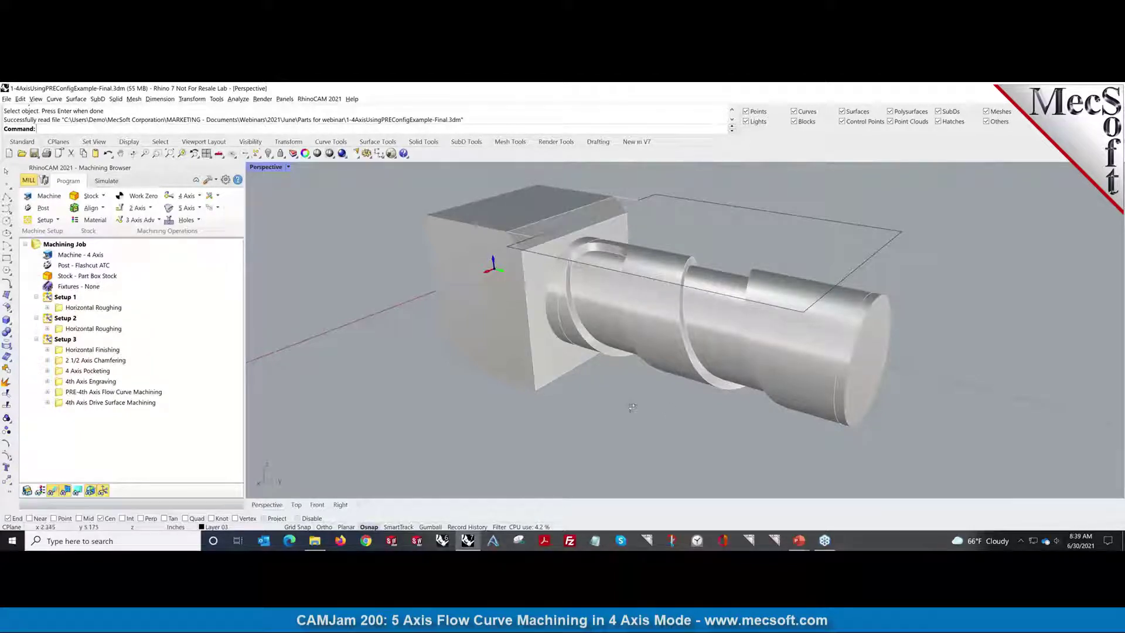
Step: Highlight the helical groove surface on the shaft to inspect it, and clear the selection
right_click_drag(633, 407, 603, 418)
left_click(606, 418)
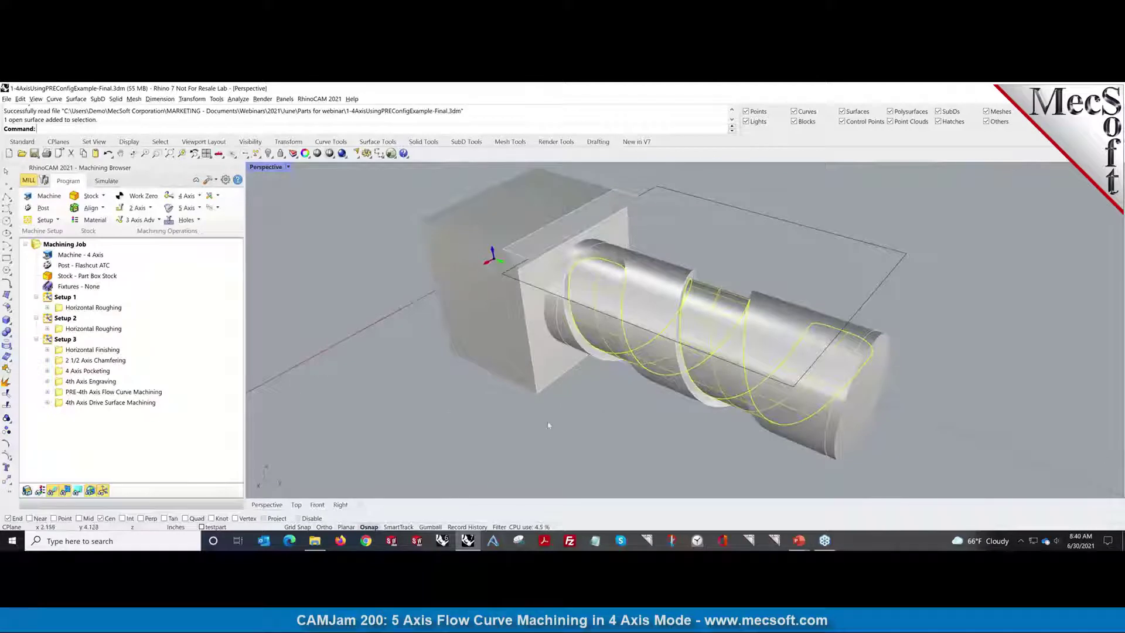
left_click(351, 405)
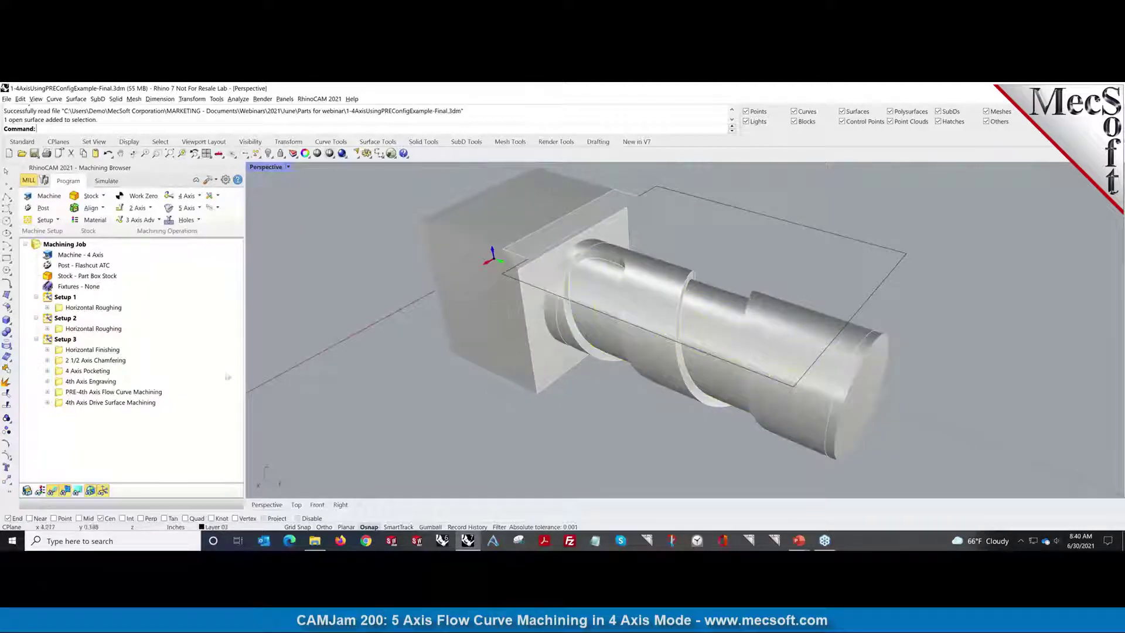
mouse_move(395, 382)
right_mouse_down()
mouse_move(379, 381)
mouse_move(390, 387)
right_mouse_up()
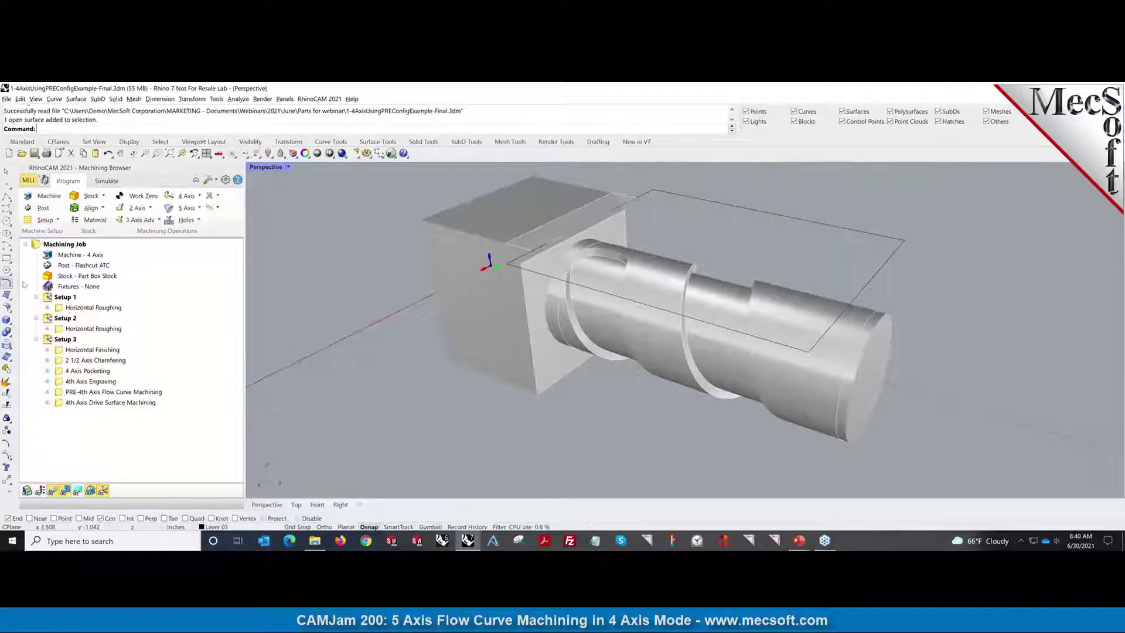
Step: Simulate the Horizontal Roughing operations of Setup 1 and Setup 2 through to the end
left_click(92, 307)
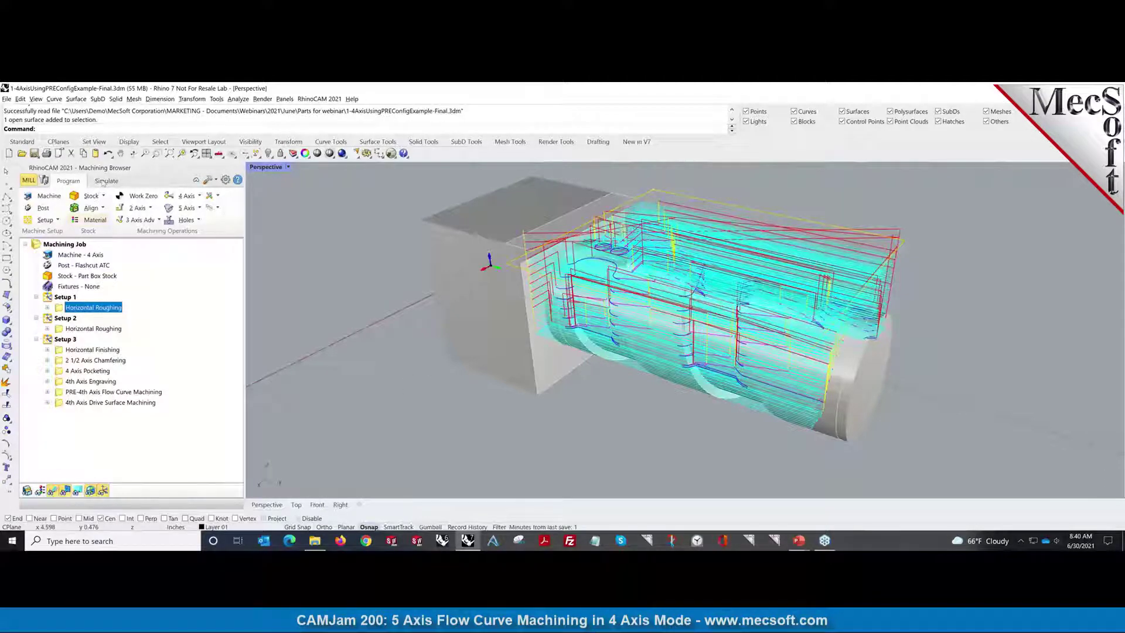
left_click(104, 182)
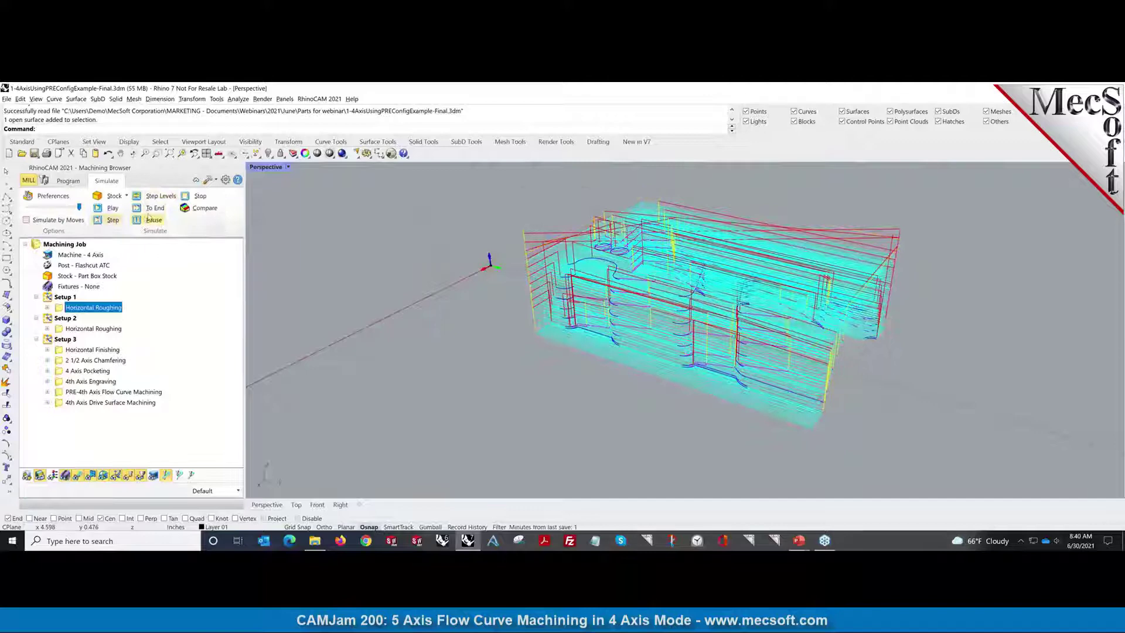
left_click(153, 209)
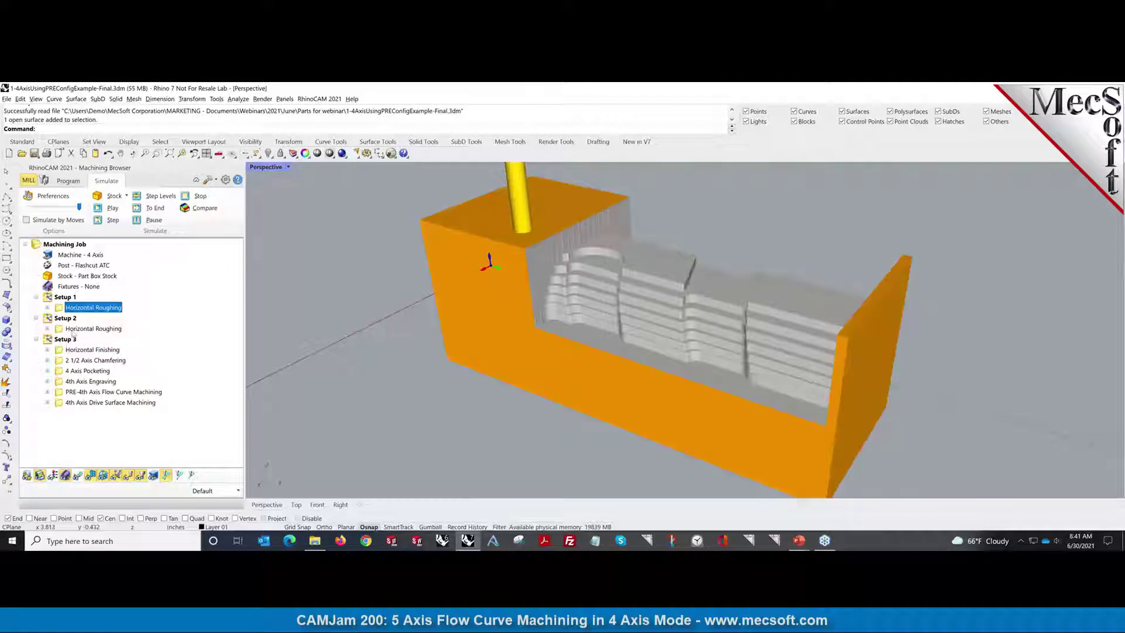
left_click(82, 328)
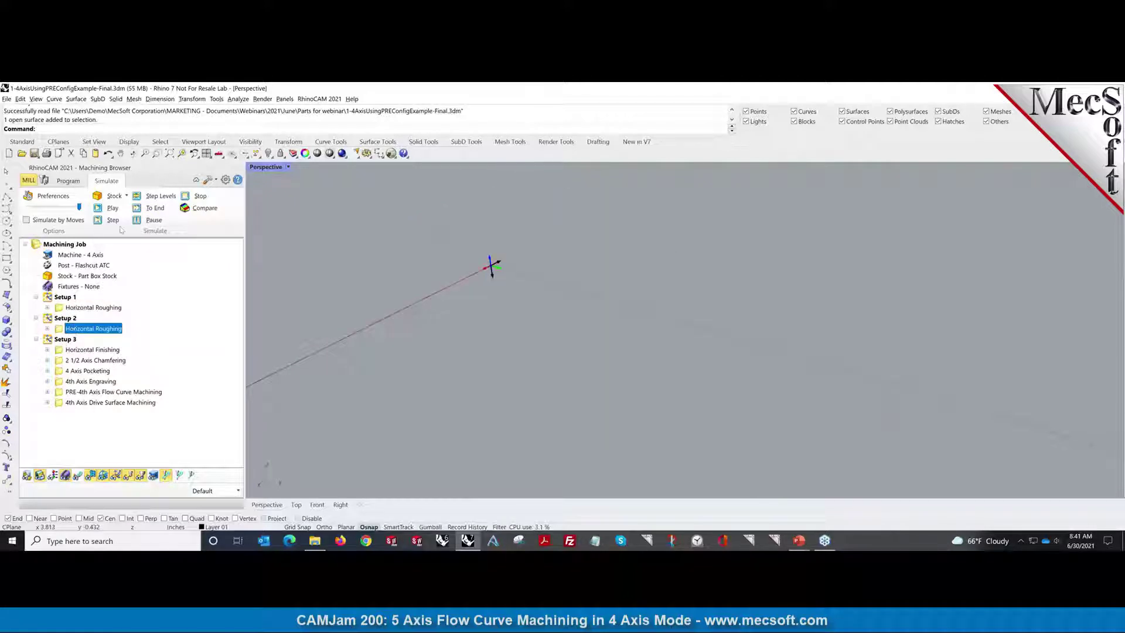
left_click(149, 208)
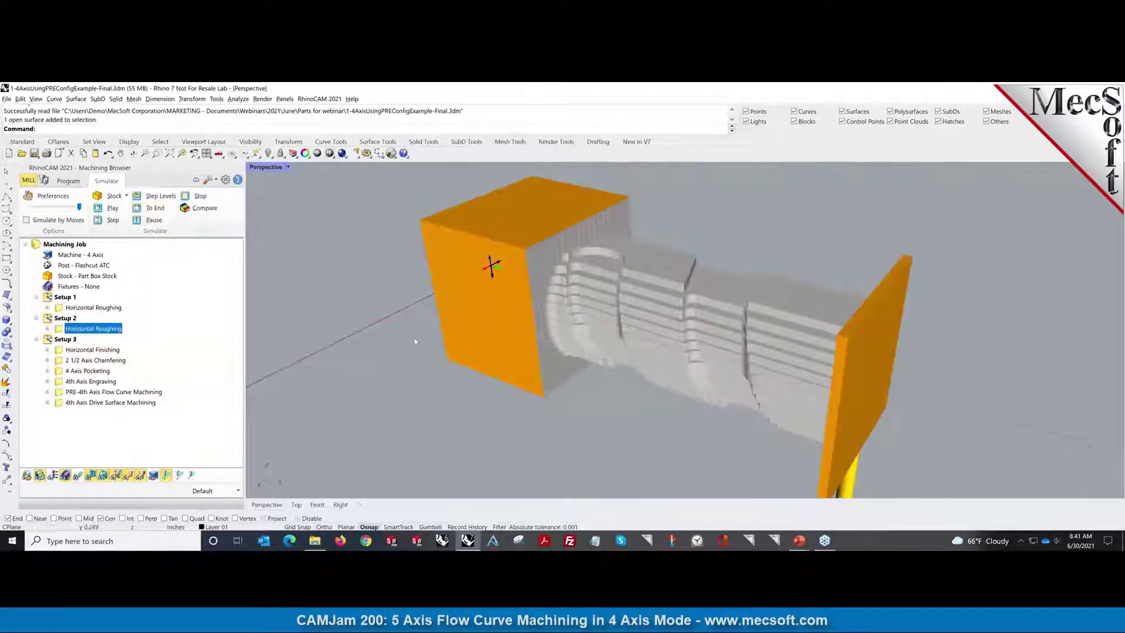
mouse_move(414, 341)
right_mouse_down()
mouse_move(641, 287)
mouse_move(485, 287)
mouse_move(419, 337)
right_mouse_up()
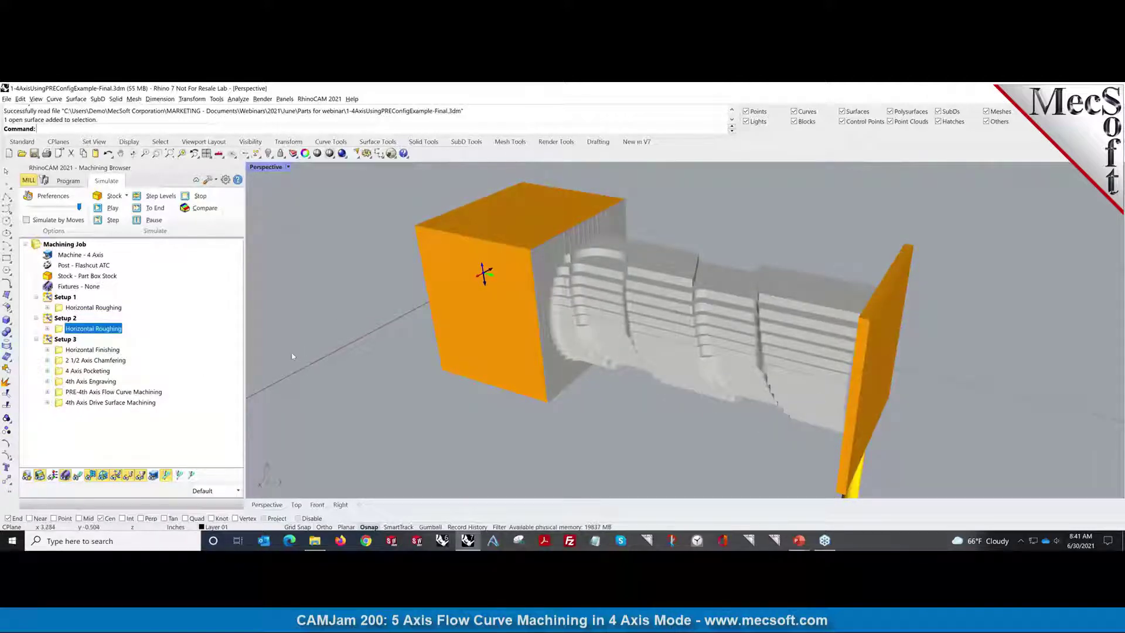
Step: Simulate Setup 3's Horizontal Finishing and 2 1/2 Axis Chamfering to the end, and compare the cut stock with the part model
left_click(87, 349)
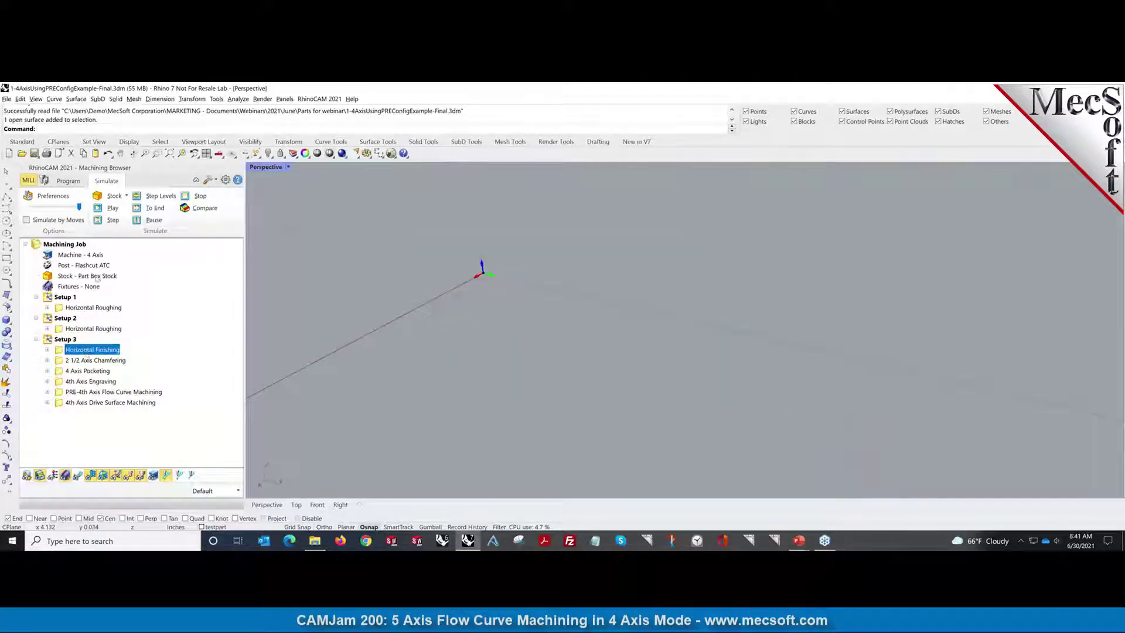
left_click(151, 208)
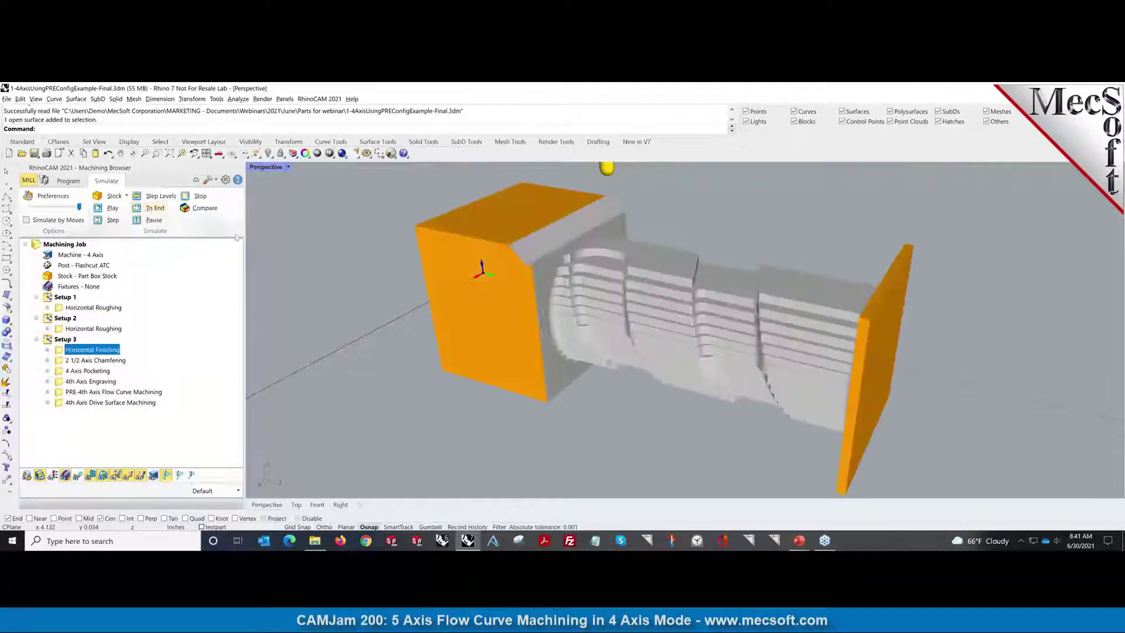
left_click(110, 361)
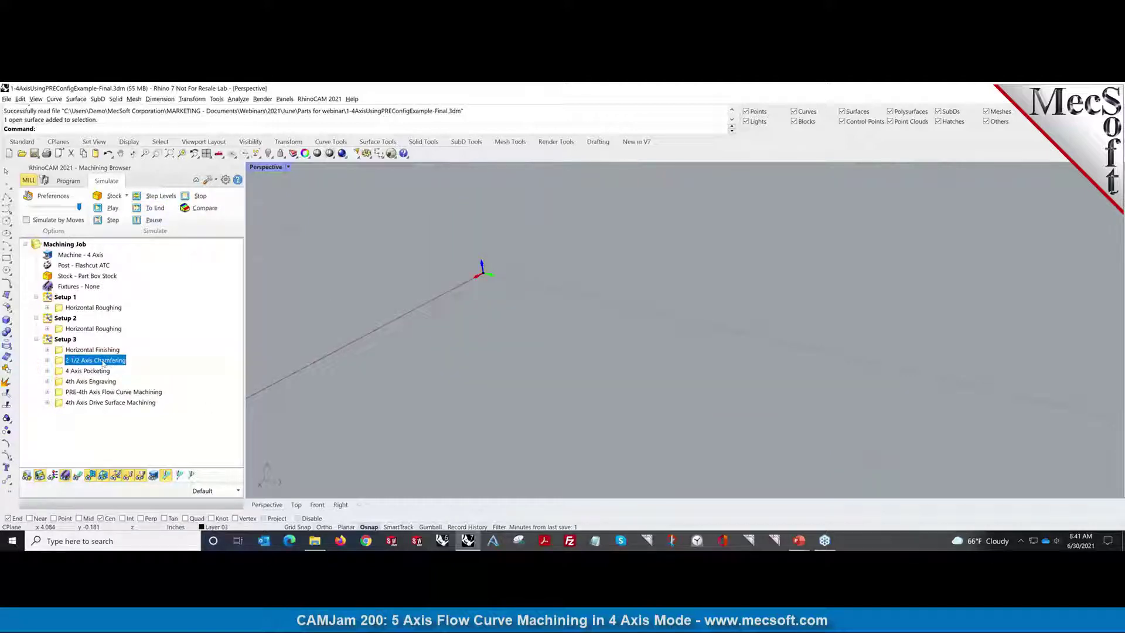
right_click(103, 363)
left_click(155, 243)
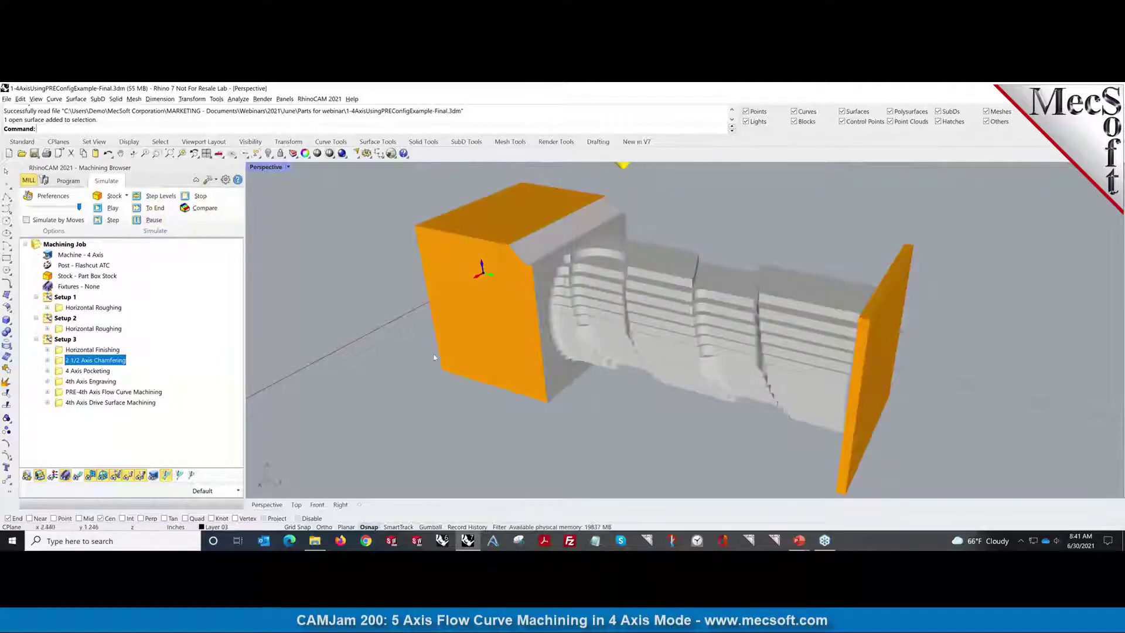
right_click_drag(434, 356, 365, 399)
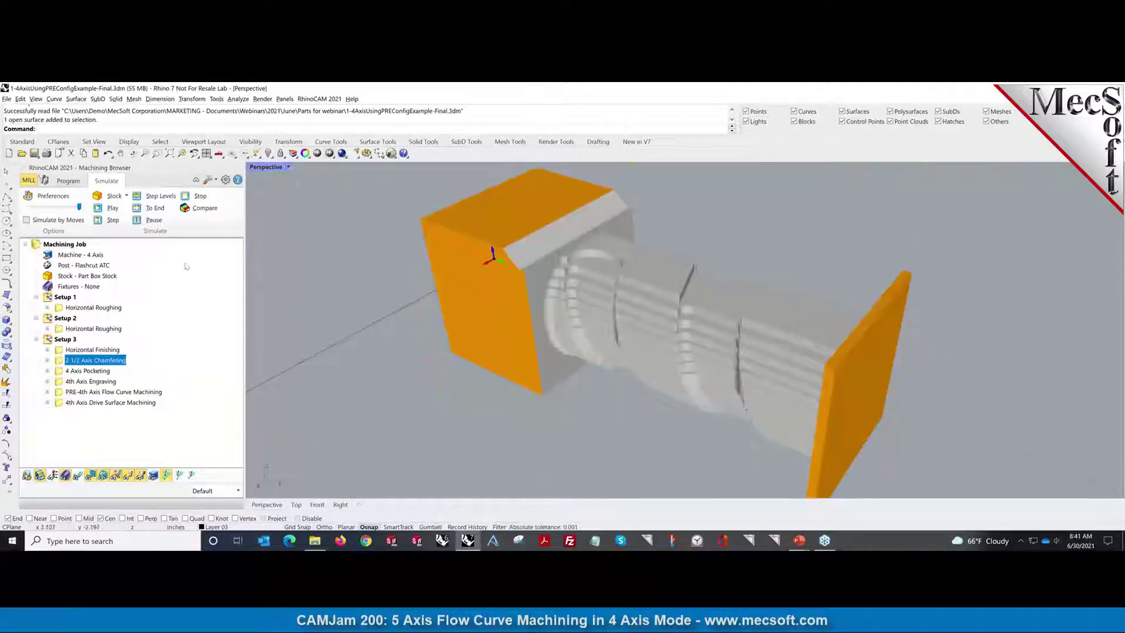
left_click(68, 180)
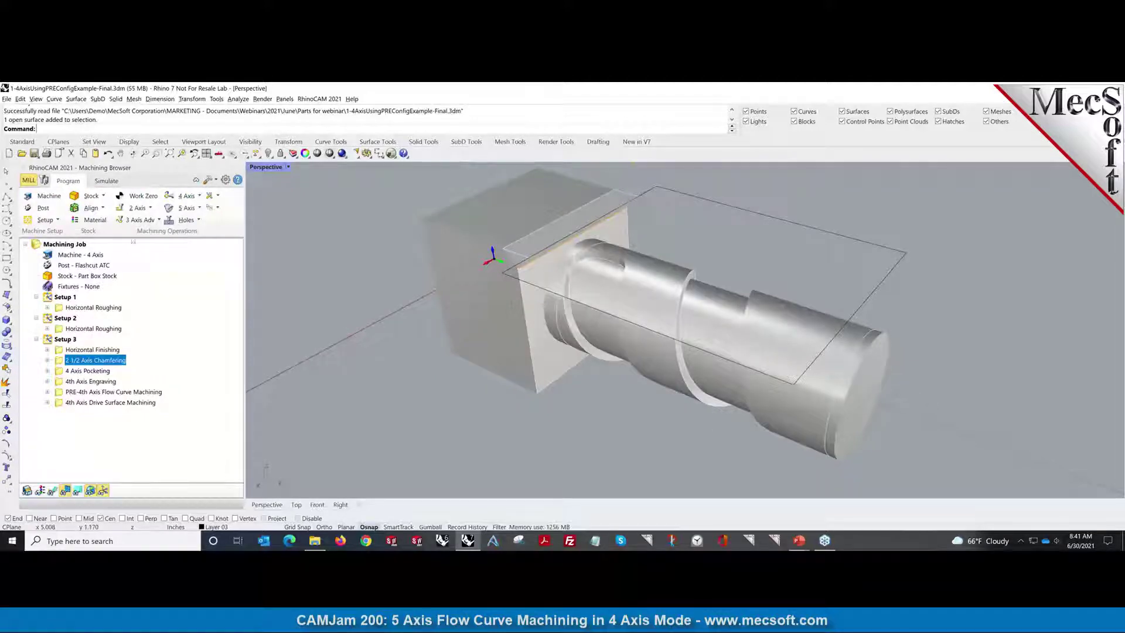
left_click(106, 181)
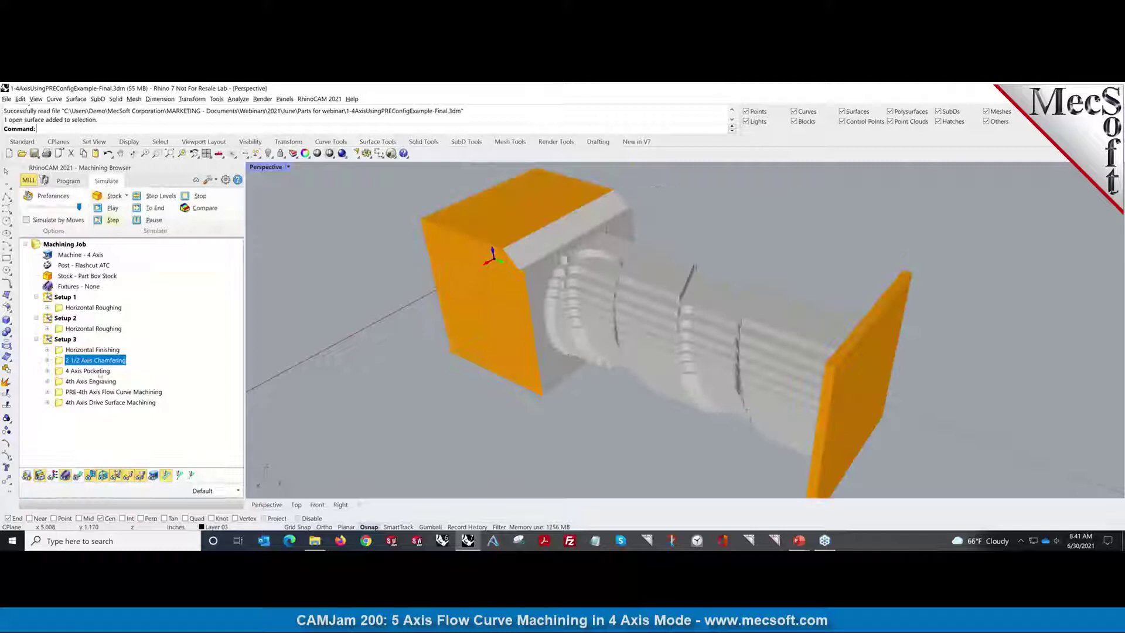
Step: Simulate the 4 Axis Pocketing and 4th Axis Engraving operations to the end and inspect the cut stock
left_click(89, 371)
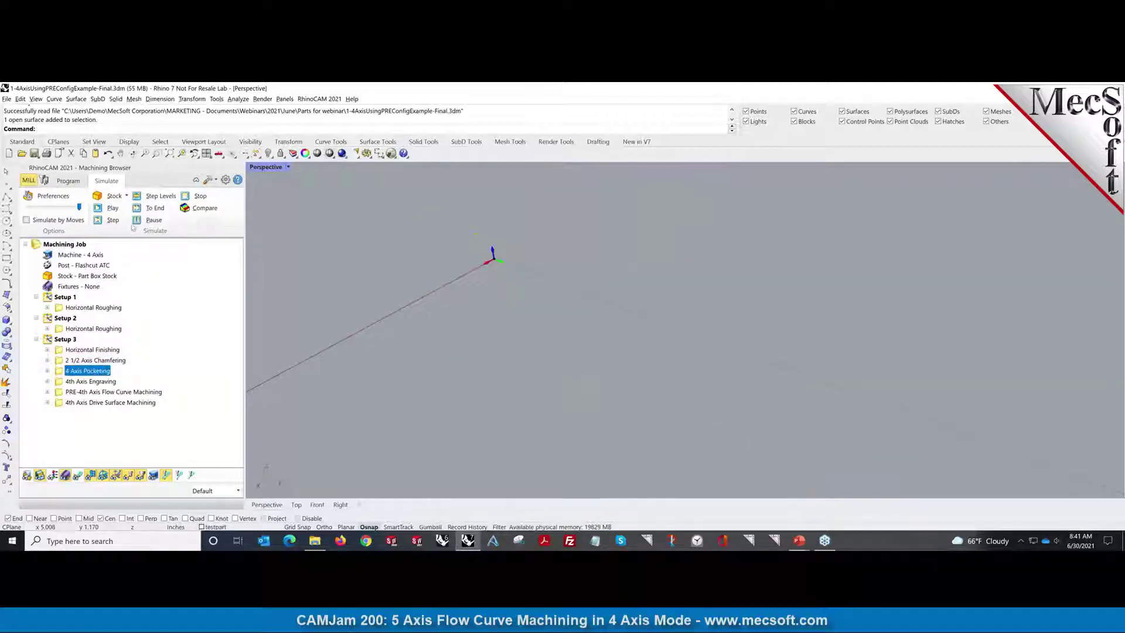
left_click(147, 208)
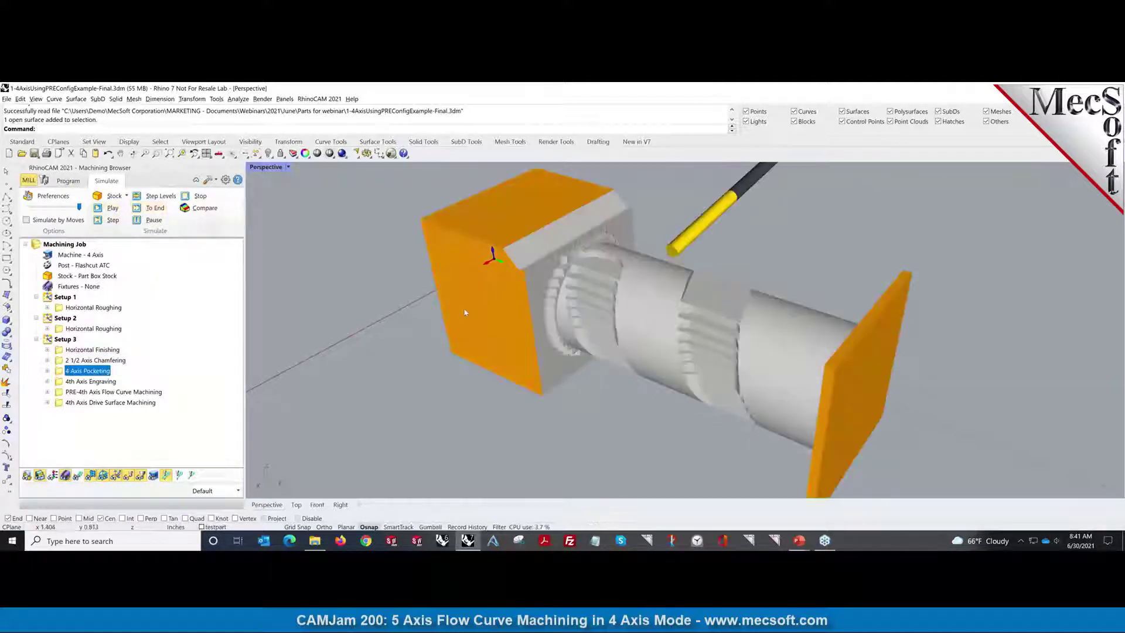
right_click_drag(543, 350, 434, 410)
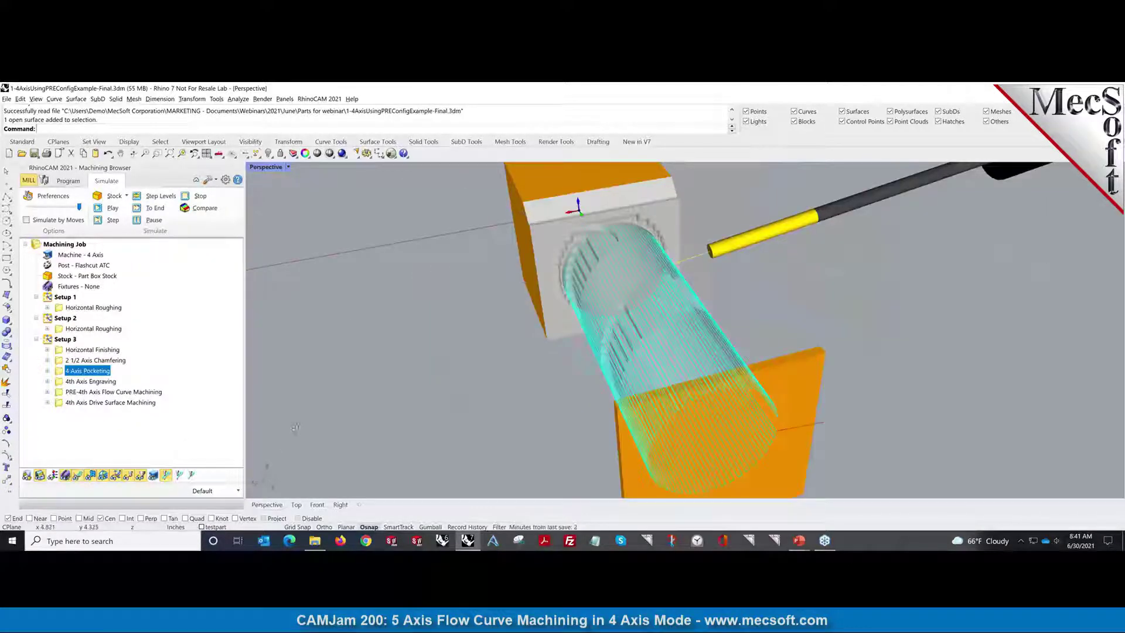
right_click_drag(295, 428, 386, 410)
left_click(89, 381)
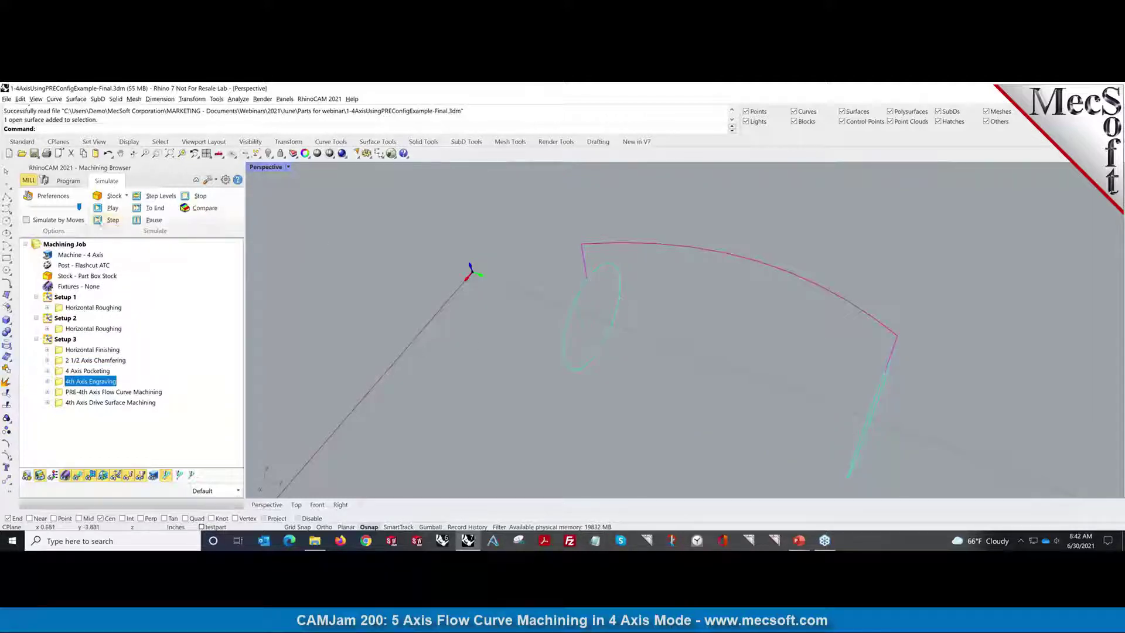
left_click(151, 208)
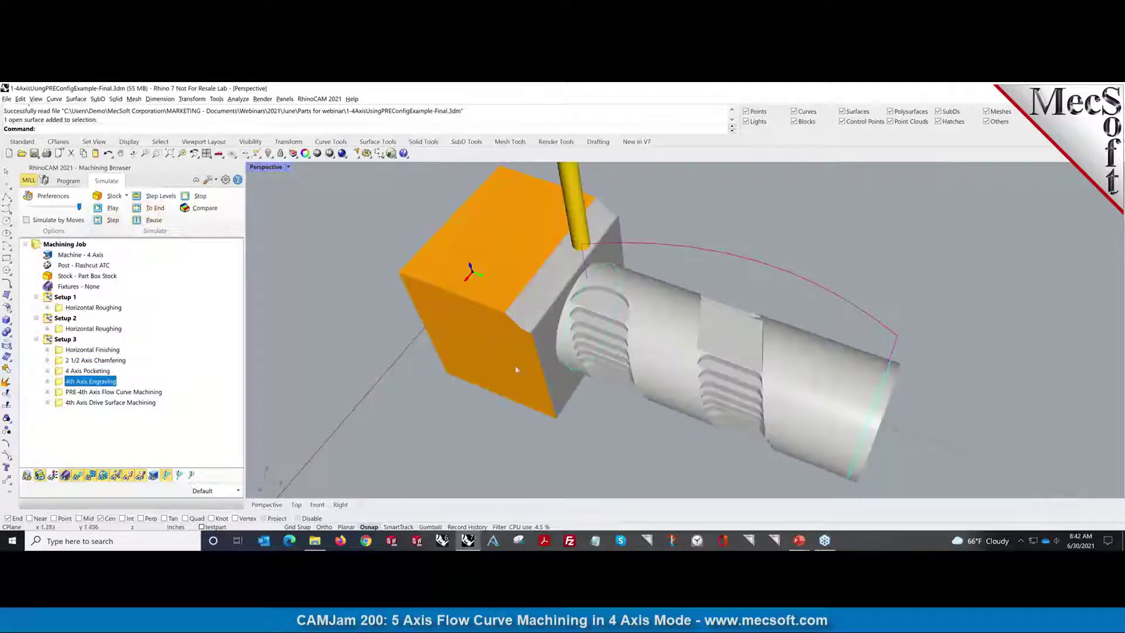
right_click_drag(522, 369, 500, 349)
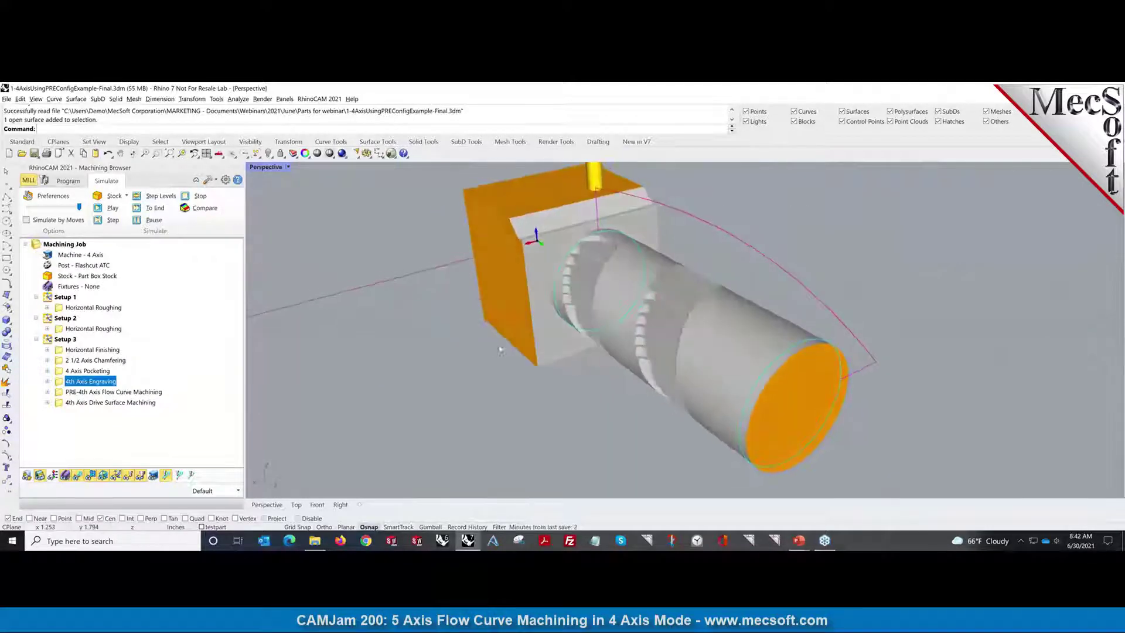
Step: Compare the PRE-4th Axis Flow Curve Machining toolpath with the 4th Axis Drive Surface Machining toolpath, viewing the latter on the part
left_click(122, 392)
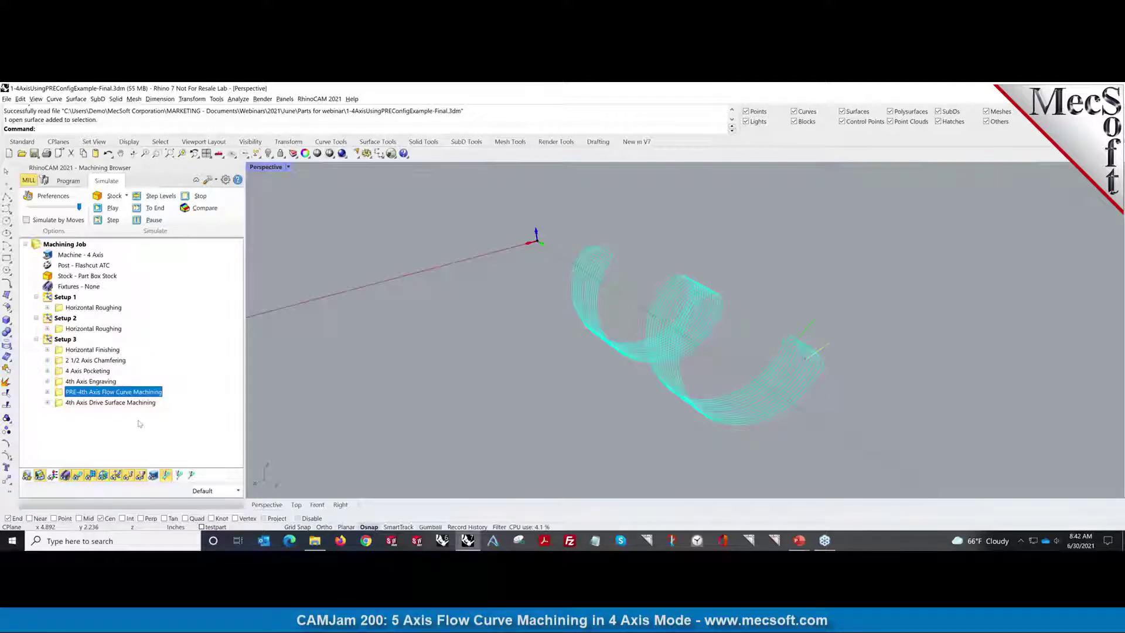
left_click(130, 405)
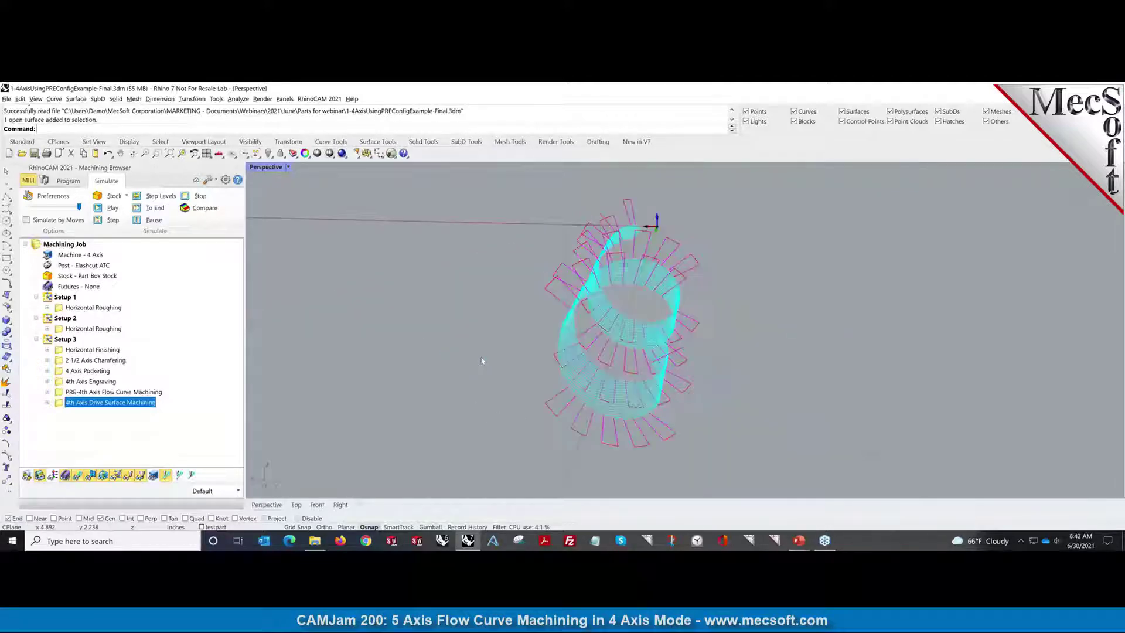
right_click_drag(508, 359, 582, 333)
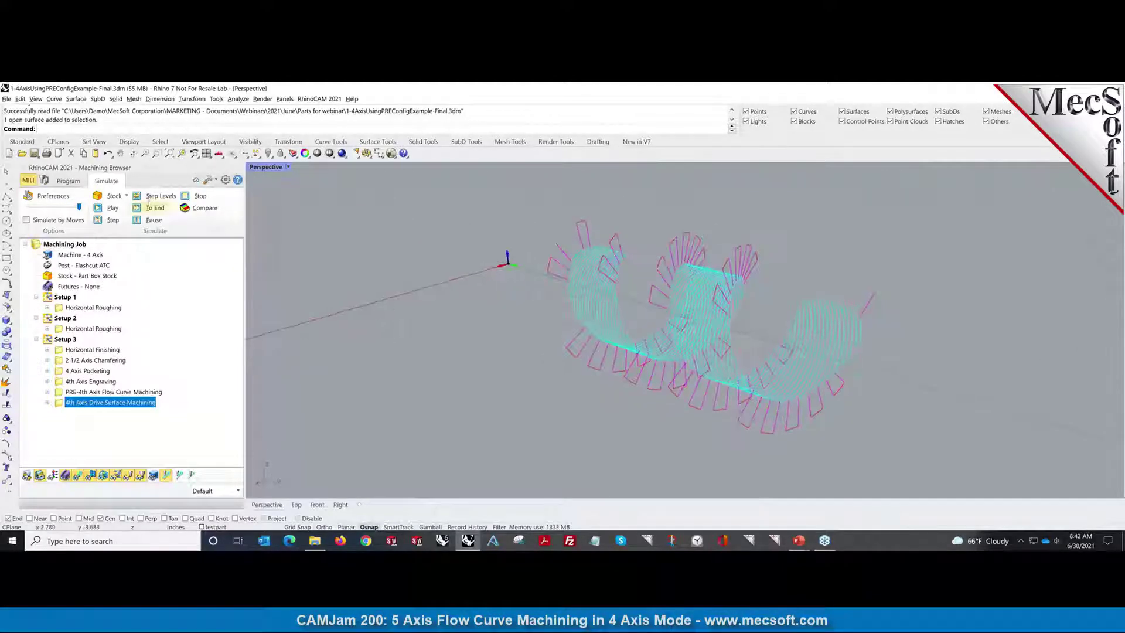
left_click(78, 186)
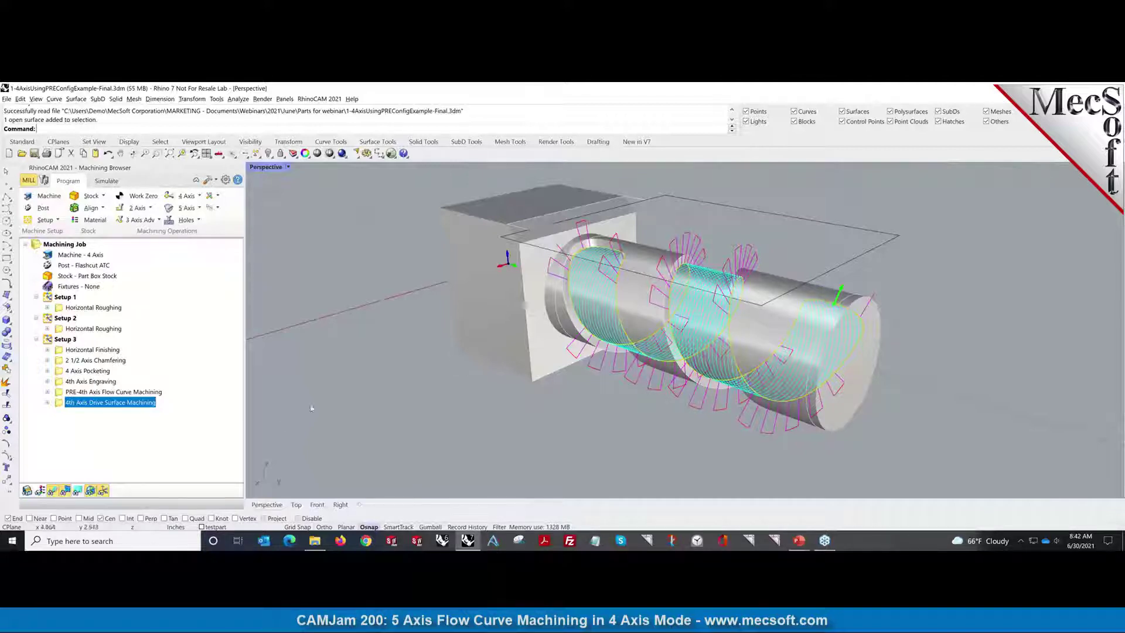
Step: Display the PRE-4th Axis Flow Curve Machining toolpath on the part and examine it along the helical groove
left_click(114, 393)
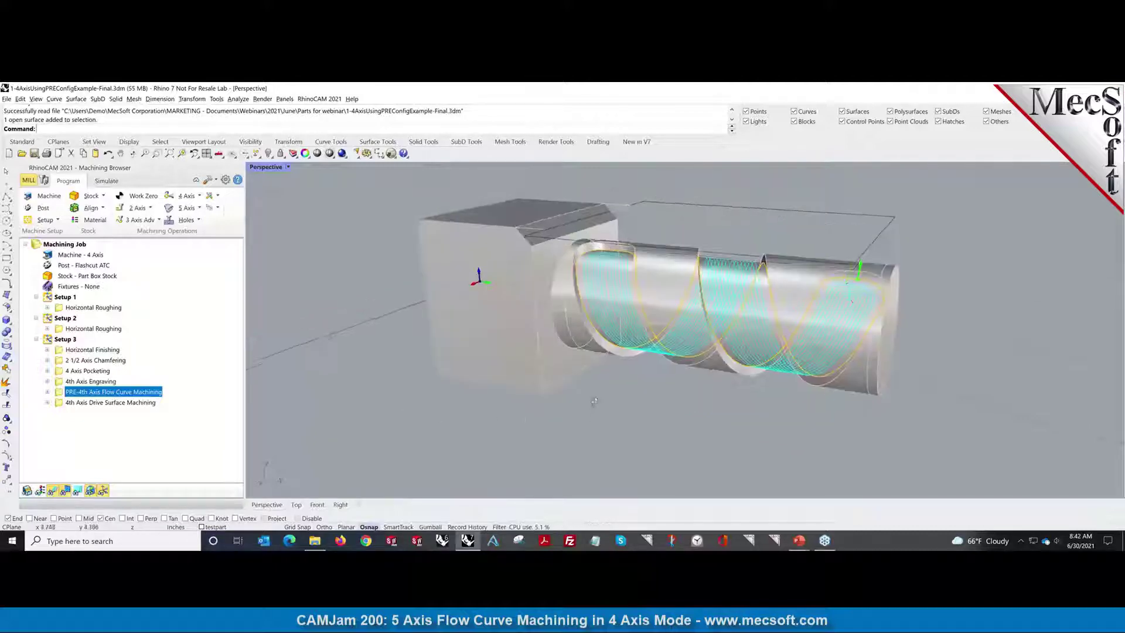
right_click_drag(594, 400, 561, 431)
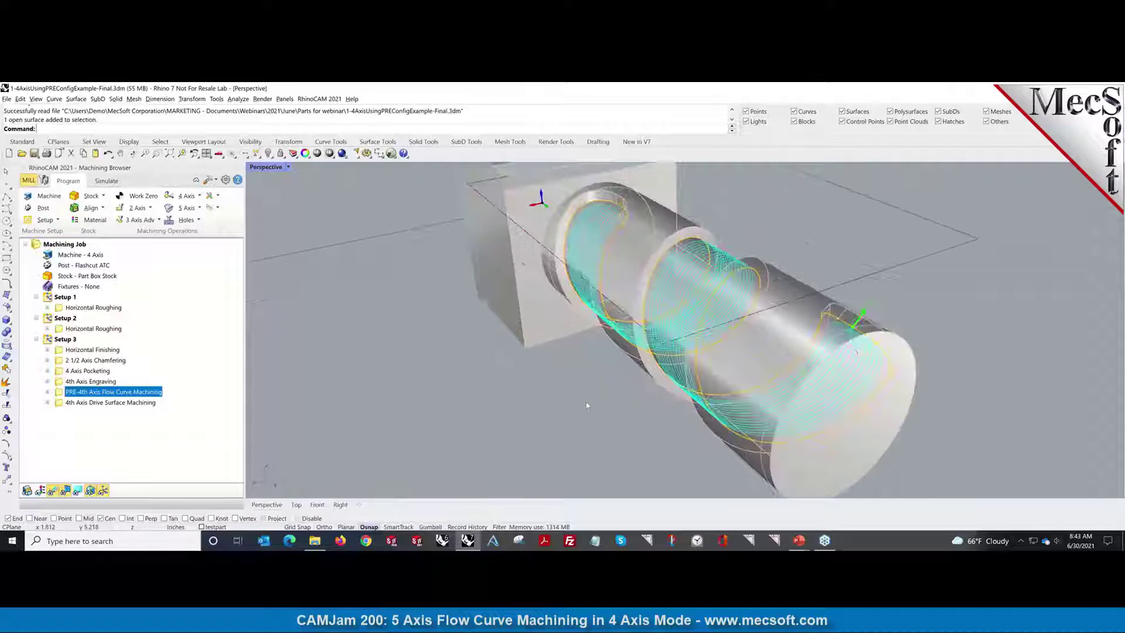
right_click_drag(571, 409, 488, 385)
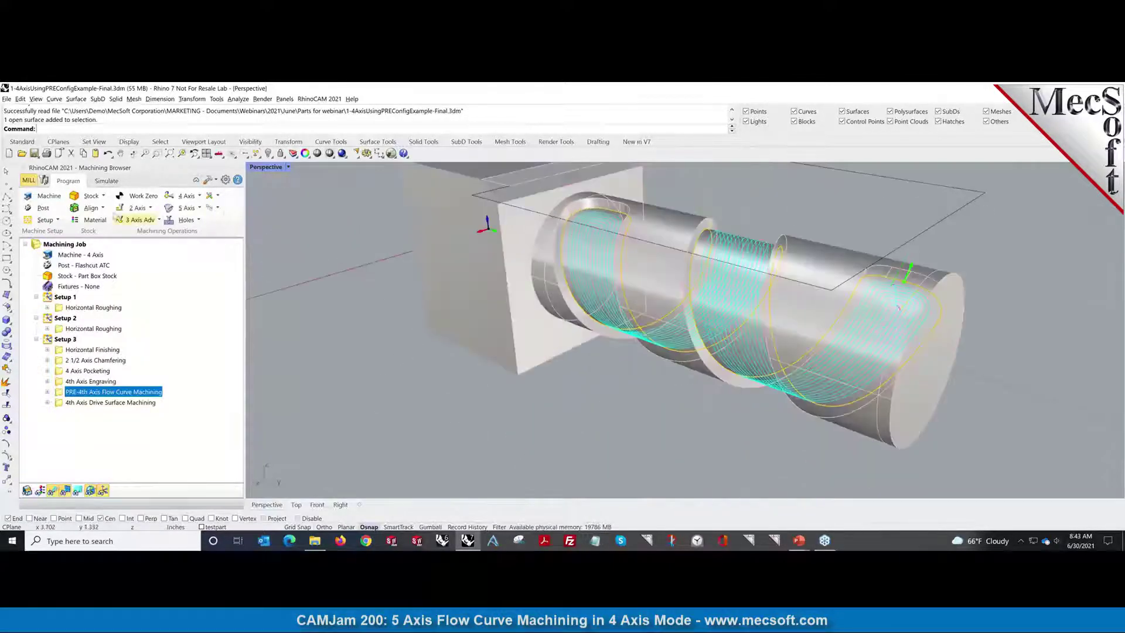
Step: Simulate the PRE-4th Axis Flow Curve Machining operation, playing part of the cut before finishing it to the end
left_click(107, 182)
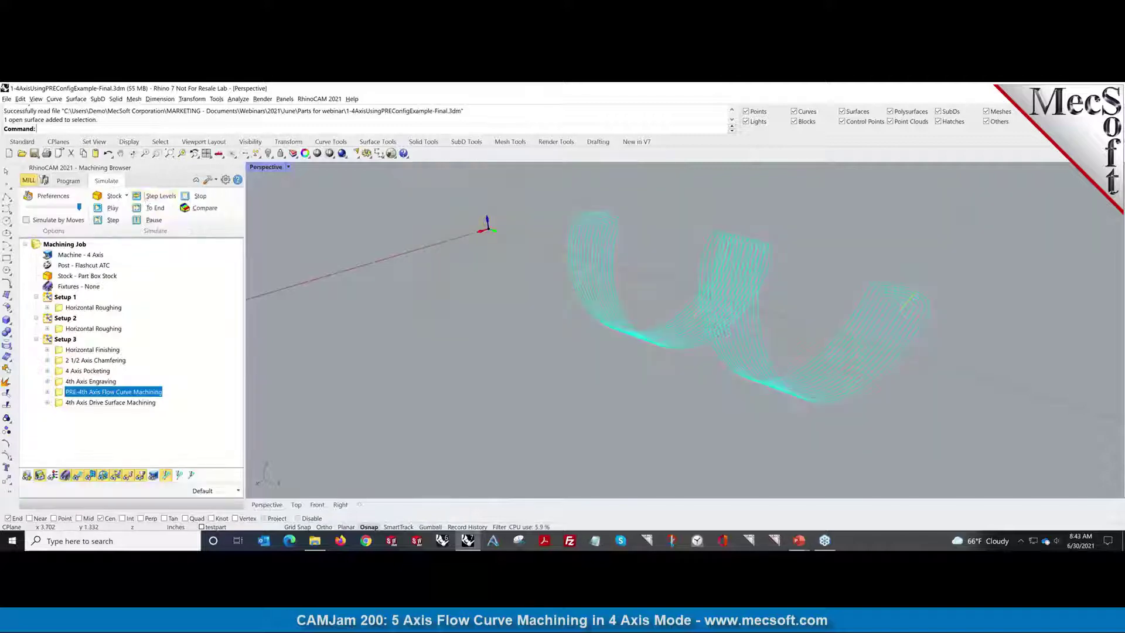
left_click(98, 208)
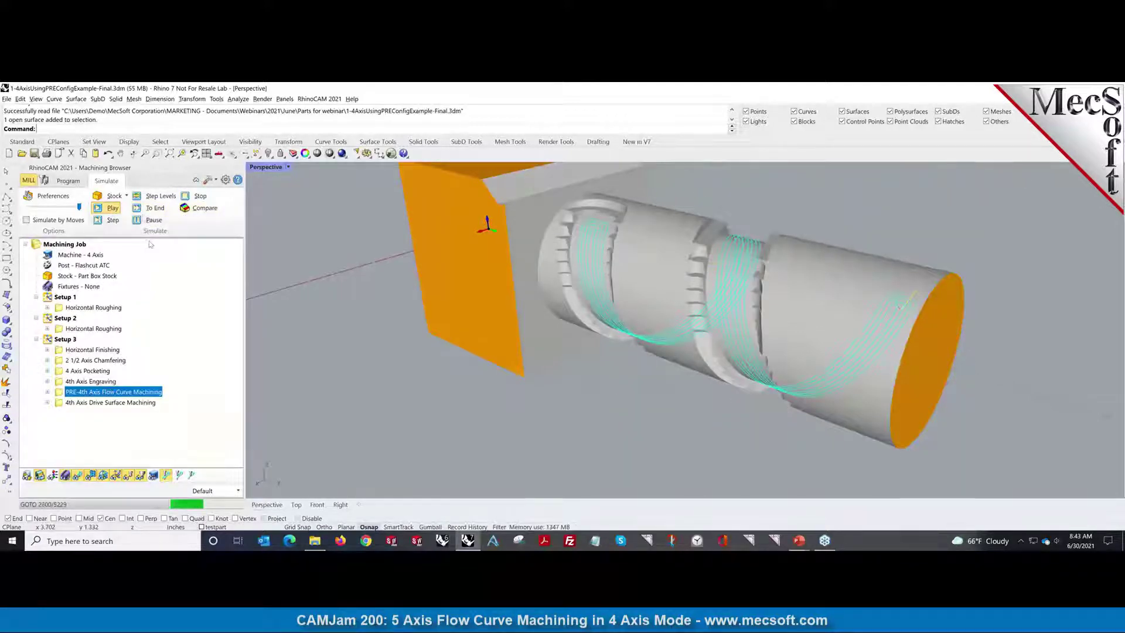
left_click(154, 208)
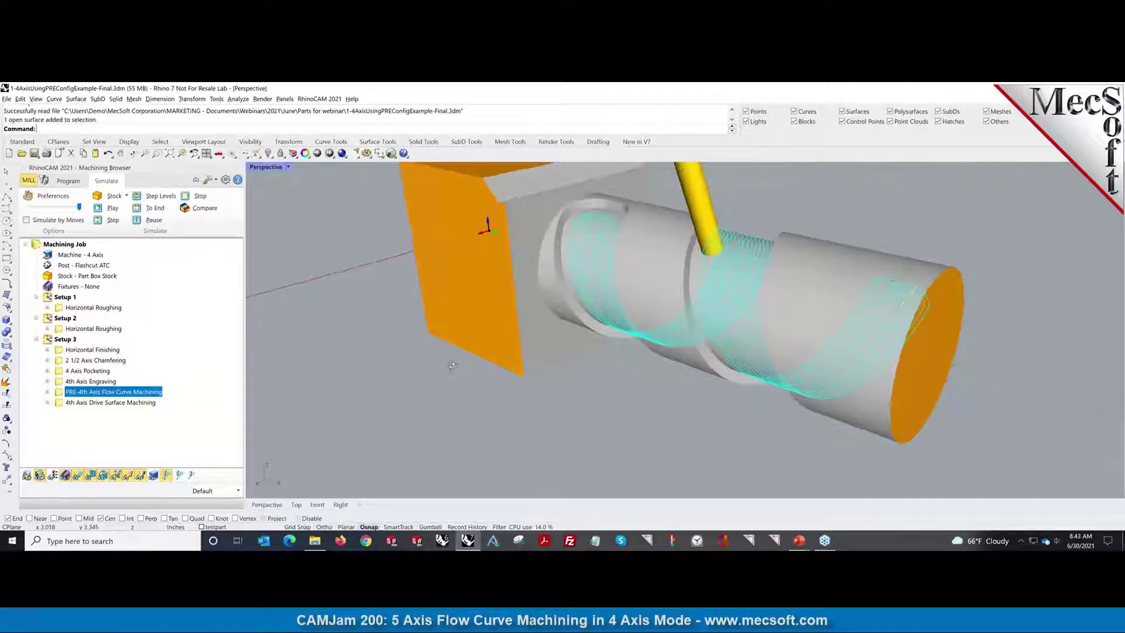
mouse_move(446, 375)
right_mouse_down()
mouse_move(346, 381)
mouse_move(441, 384)
mouse_move(423, 384)
mouse_move(432, 377)
right_mouse_up()
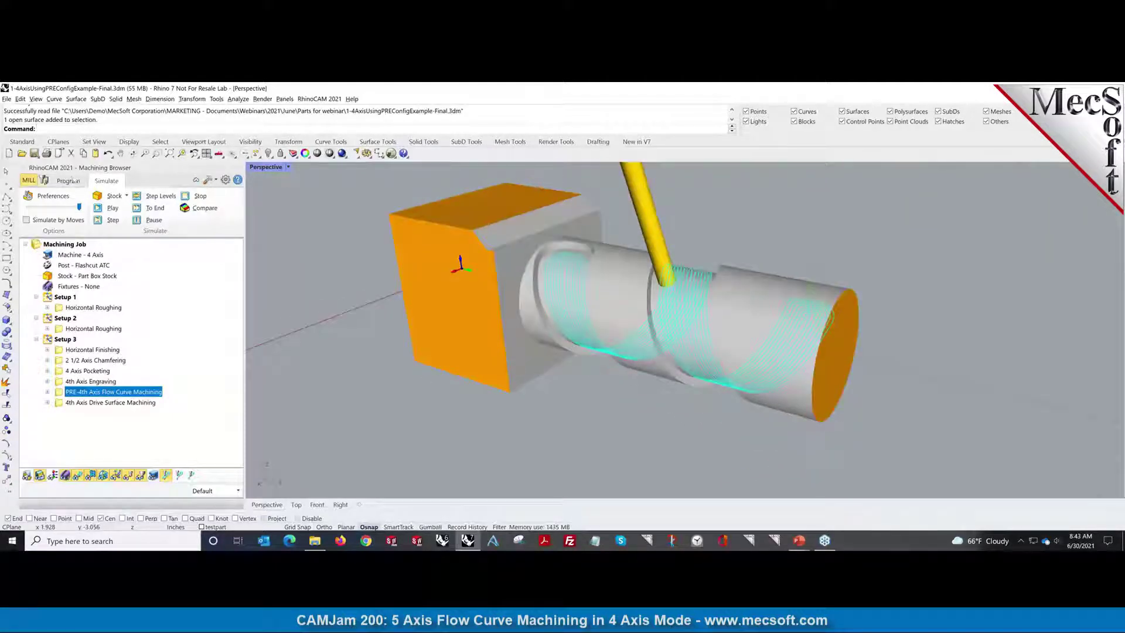
Step: Review the cut parameters of the PRE-4th Axis Flow Curve Machining operation on the part model and close them without changes
left_click(68, 181)
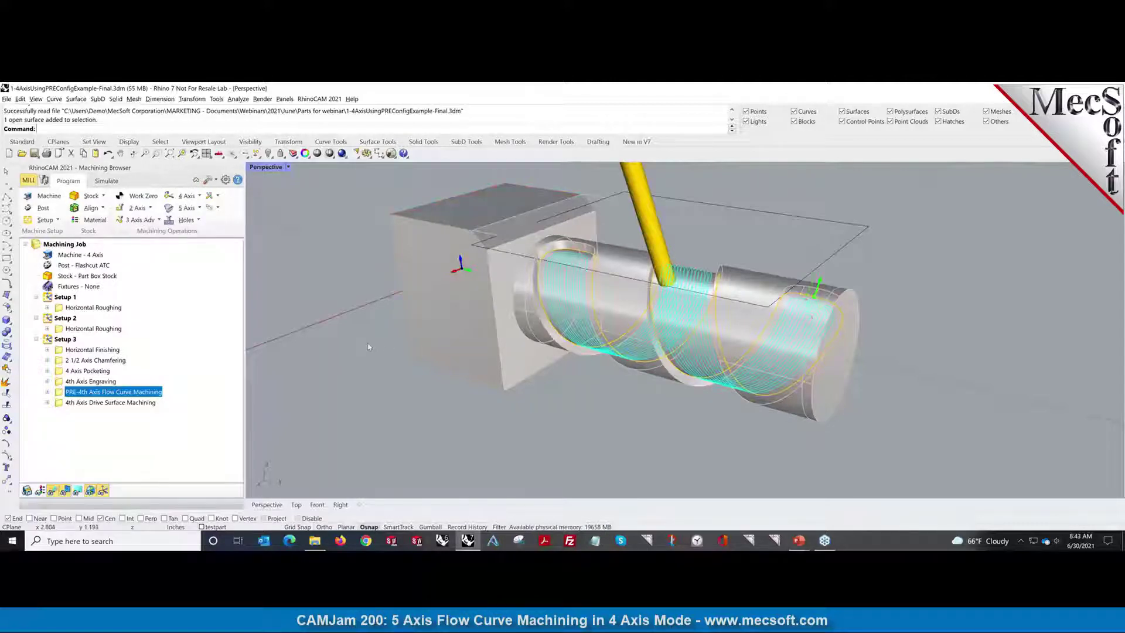
left_click(47, 392)
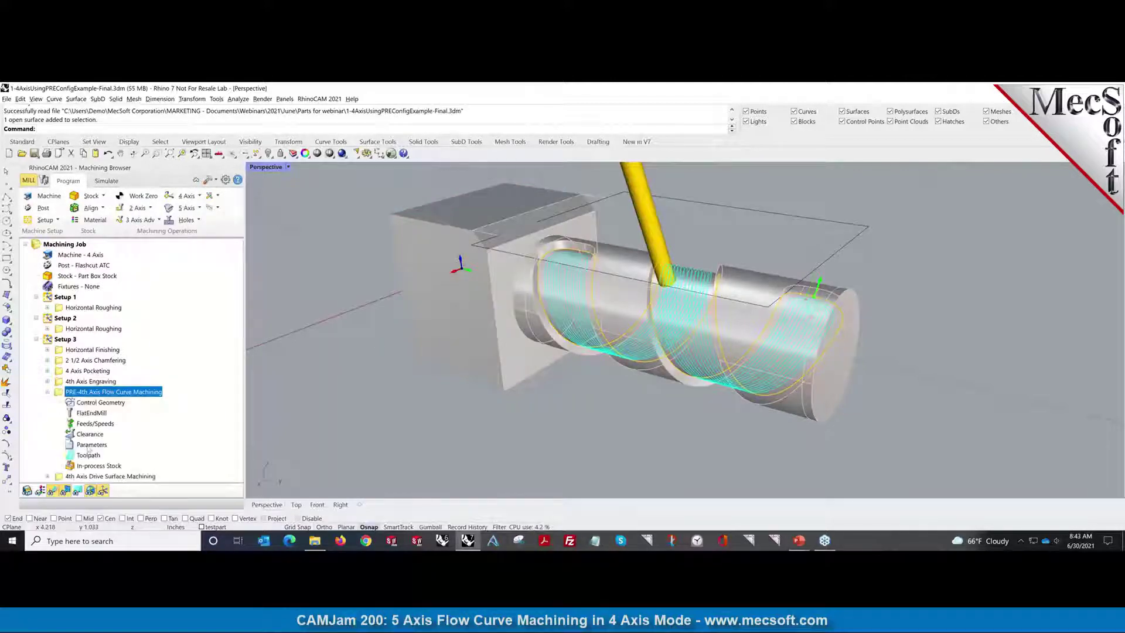
left_click(72, 445)
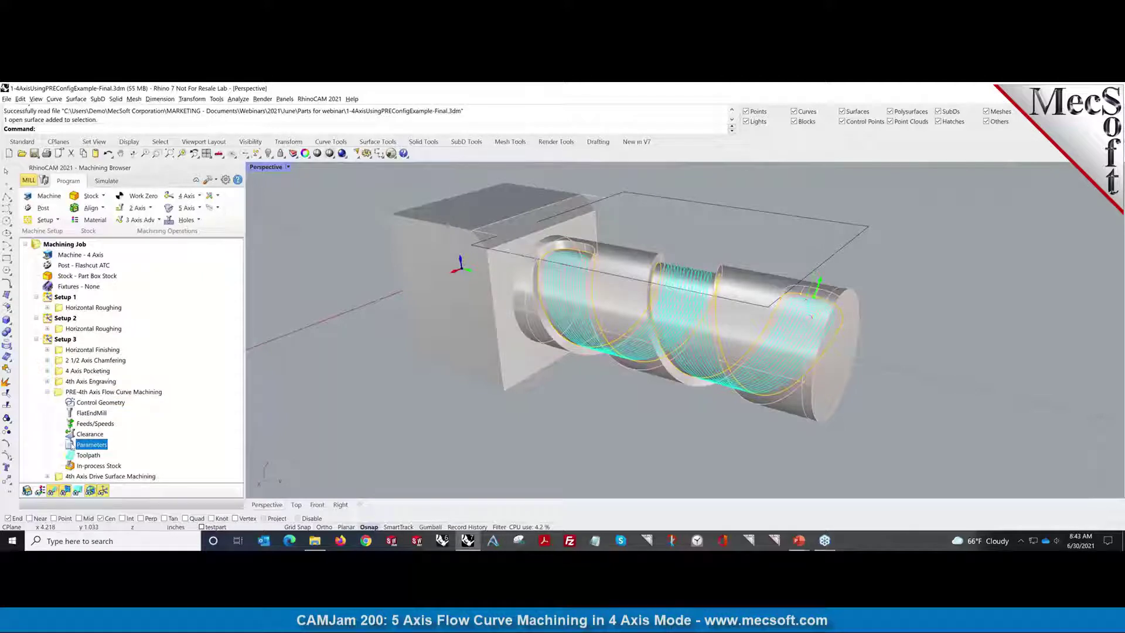
double_click(72, 446)
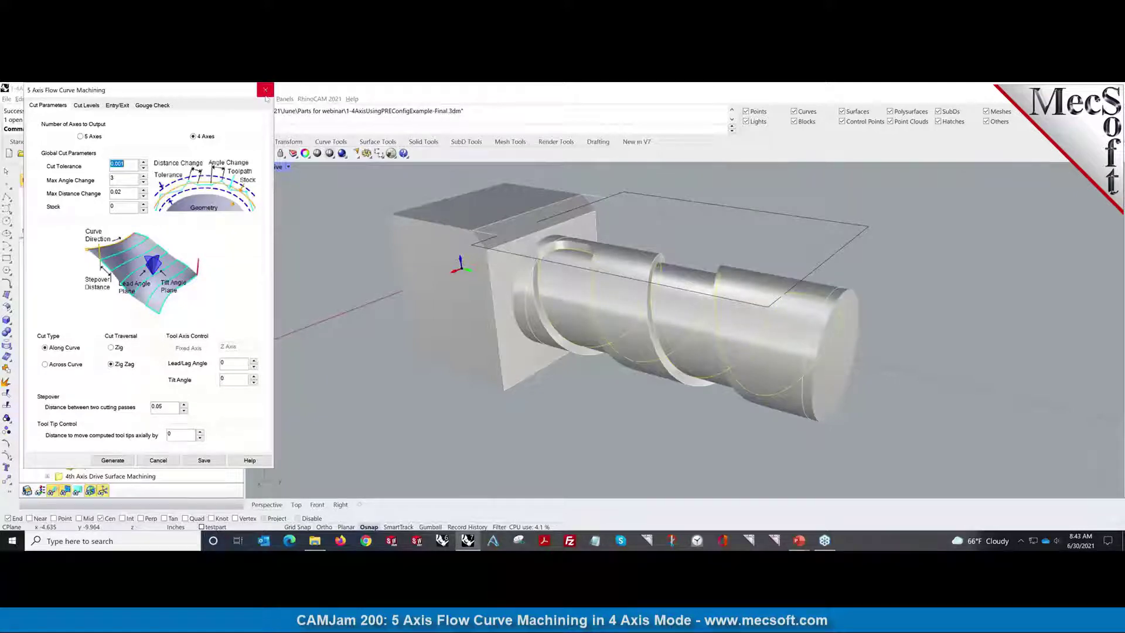
left_click(263, 90)
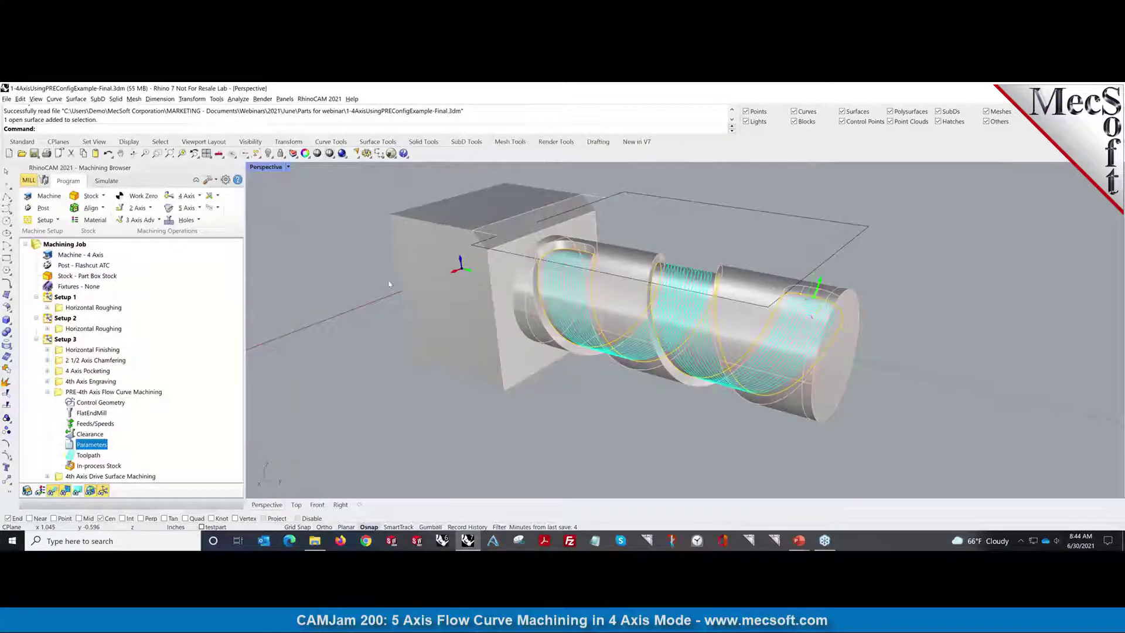
right_click_drag(612, 390, 601, 398)
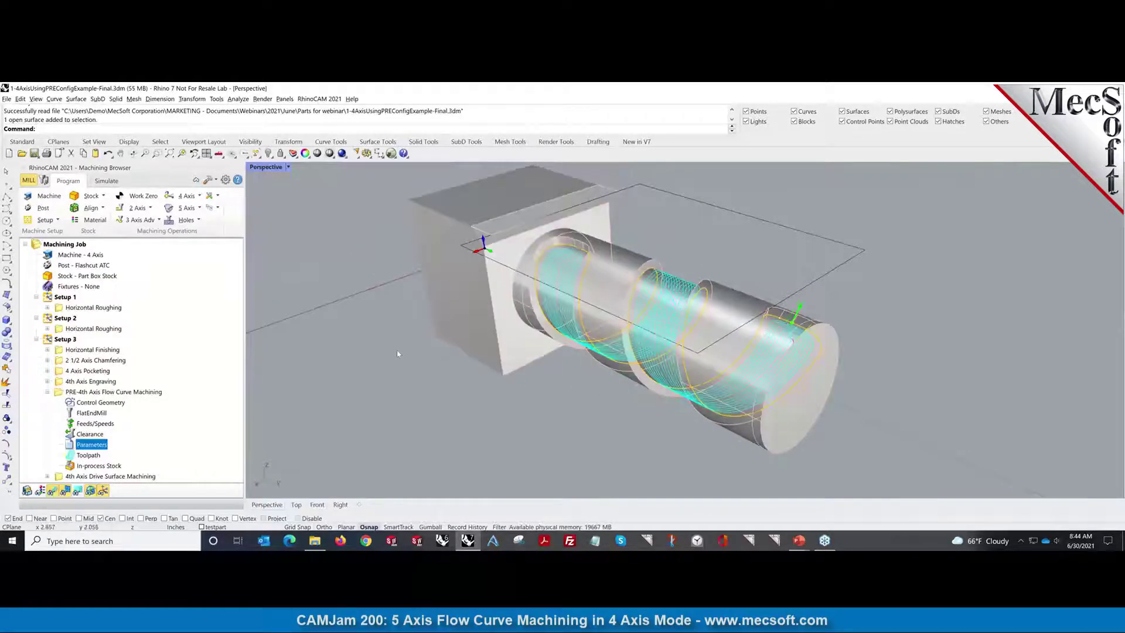